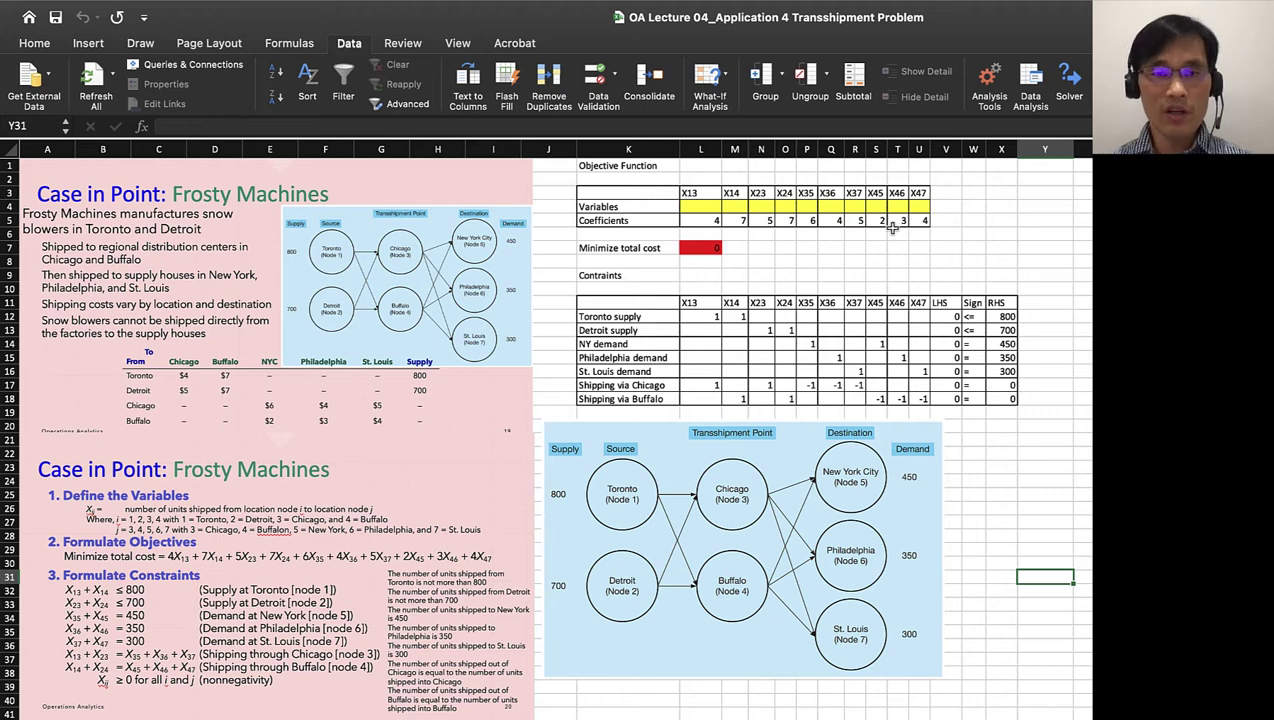
Confirm L7's total cost formula =SUMPRODUCT(L5:U5,L4:U4), showing 0, then select the supply labels.
{"action": "left_click", "coordinate": [685, 248]}
{"action": "double_click", "coordinate": [685, 248]}
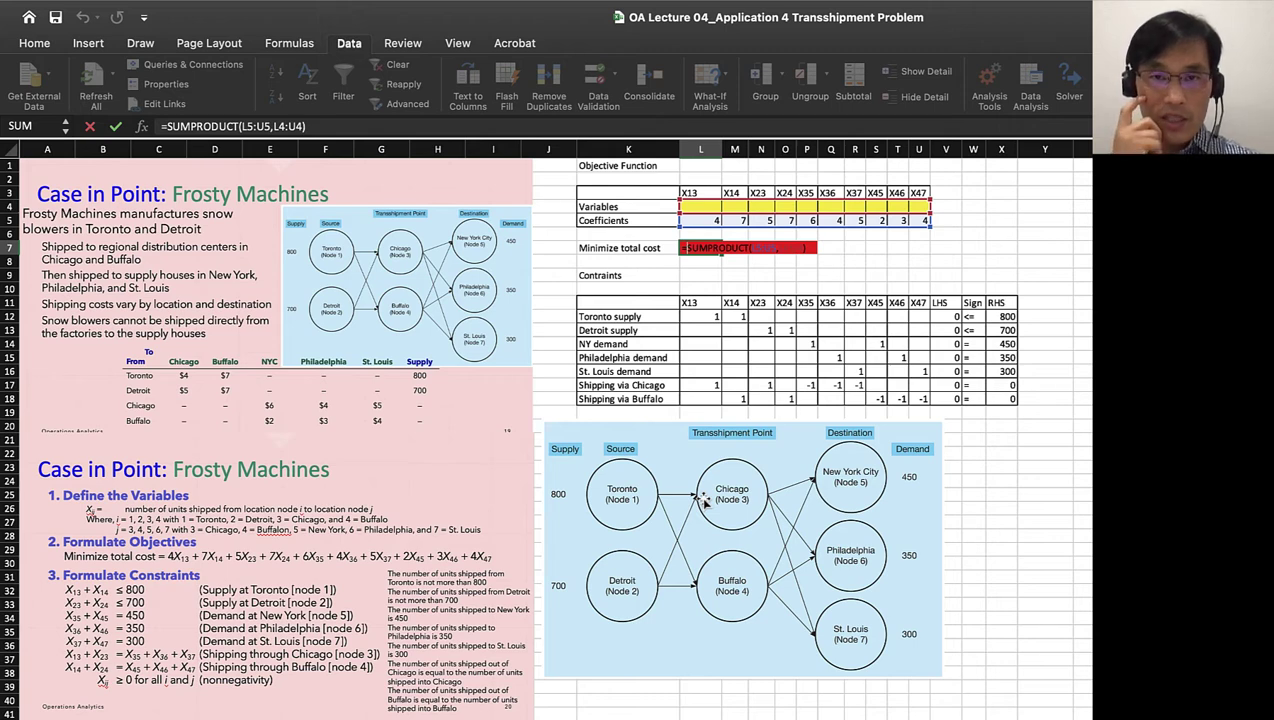
{"action": "key", "text": "Return"}
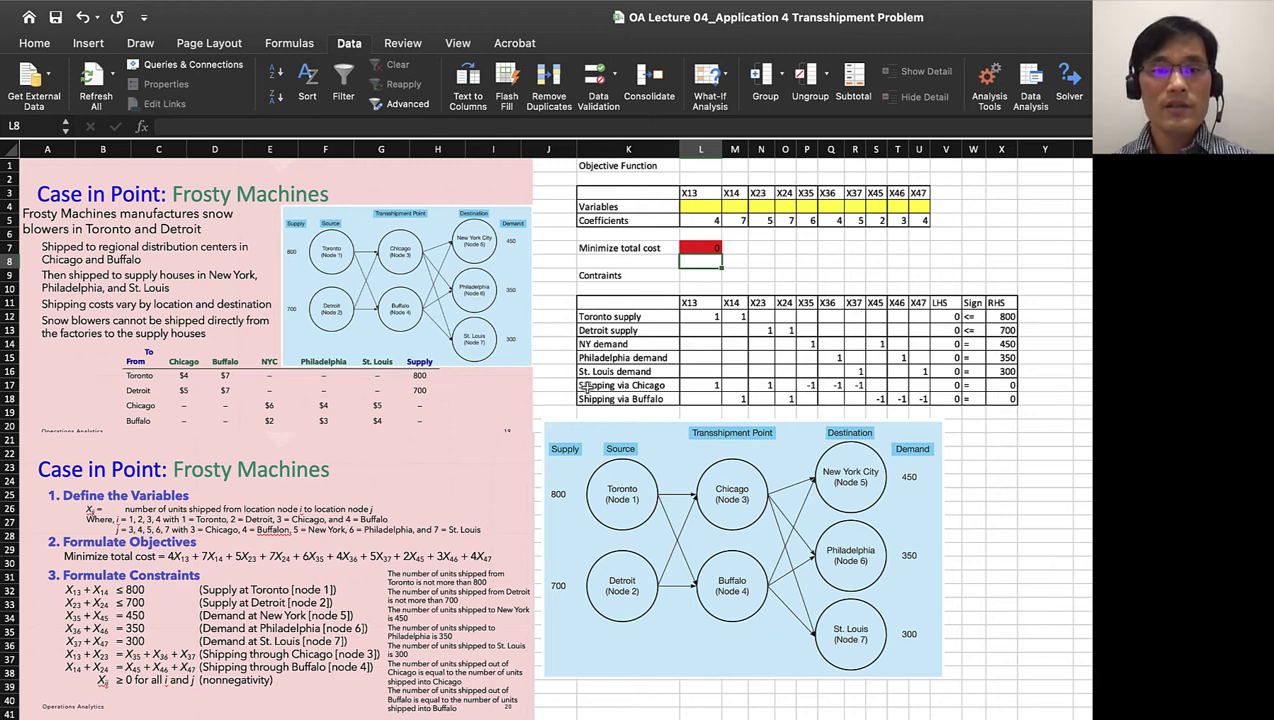
{"action": "left_click_drag", "start_coordinate": [606, 316], "coordinate": [595, 398]}
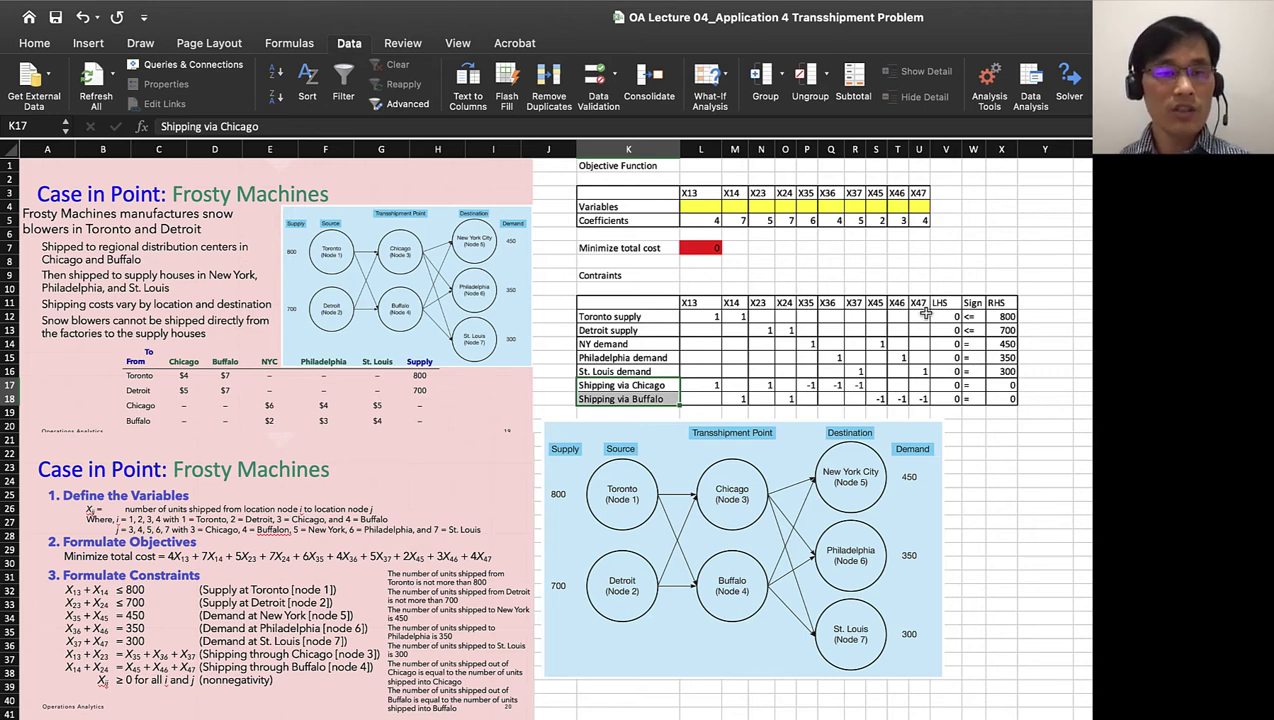
Confirm the Toronto supply LHS formula =SUMPRODUCT($L$4:$U$4,L12:U12) in V12.
{"action": "left_click_drag", "start_coordinate": [967, 317], "coordinate": [966, 398]}
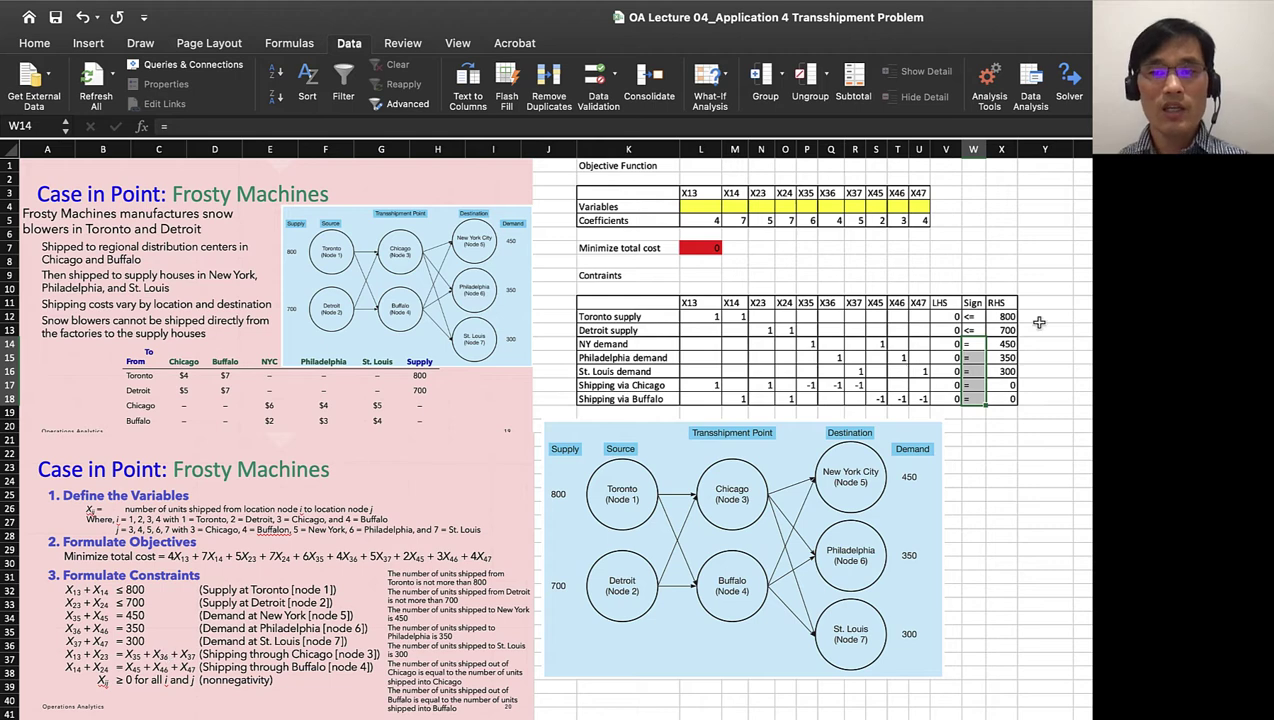
{"action": "double_click", "coordinate": [947, 318]}
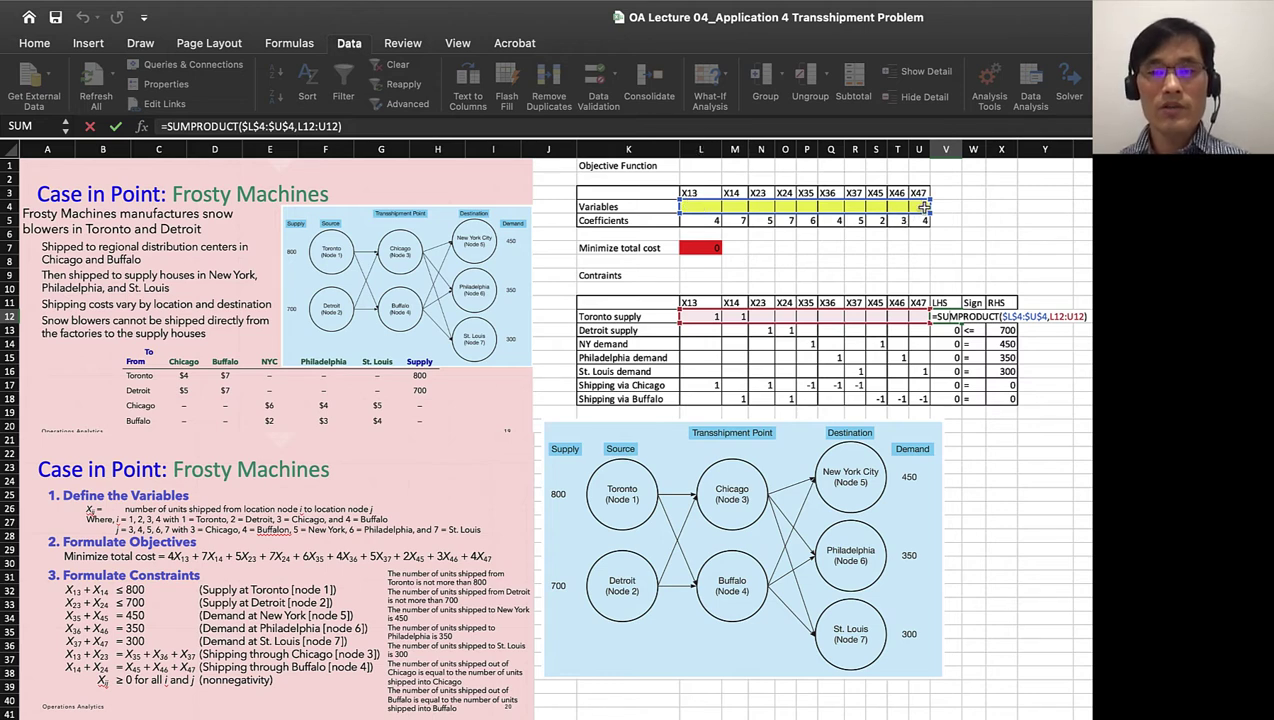
{"action": "key", "text": "Return"}
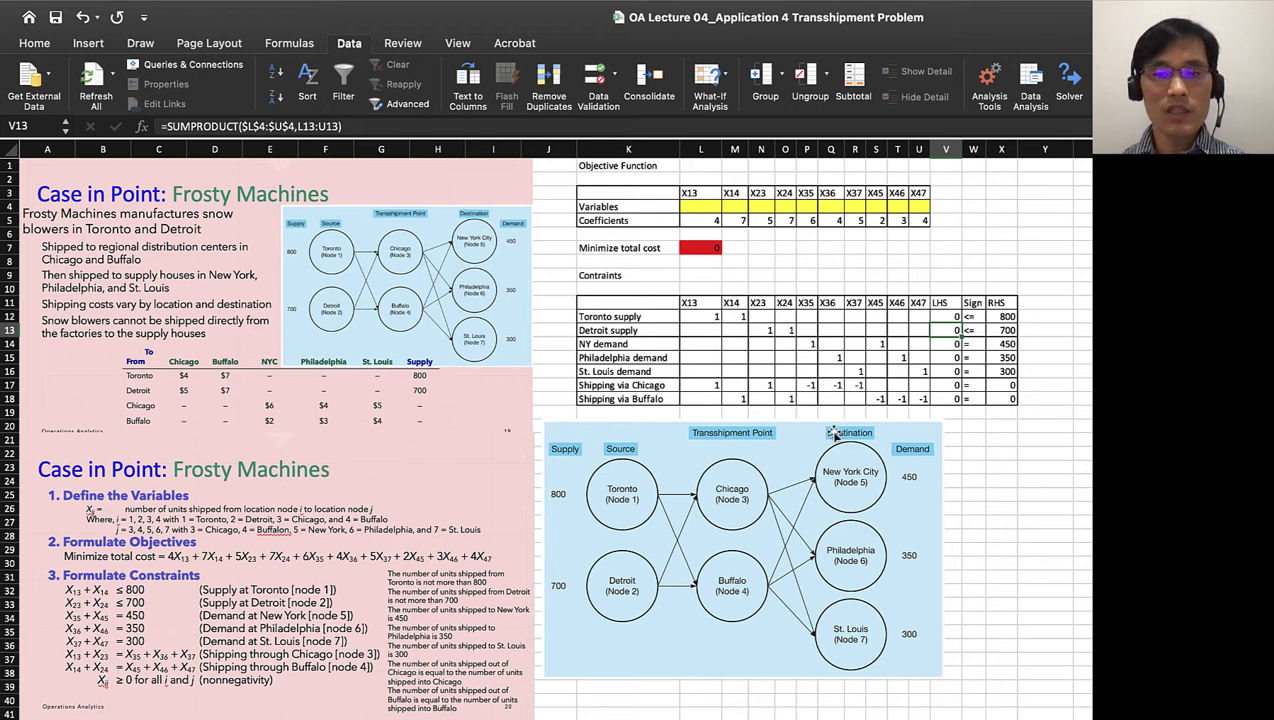
{"action": "left_click", "coordinate": [1000, 387]}
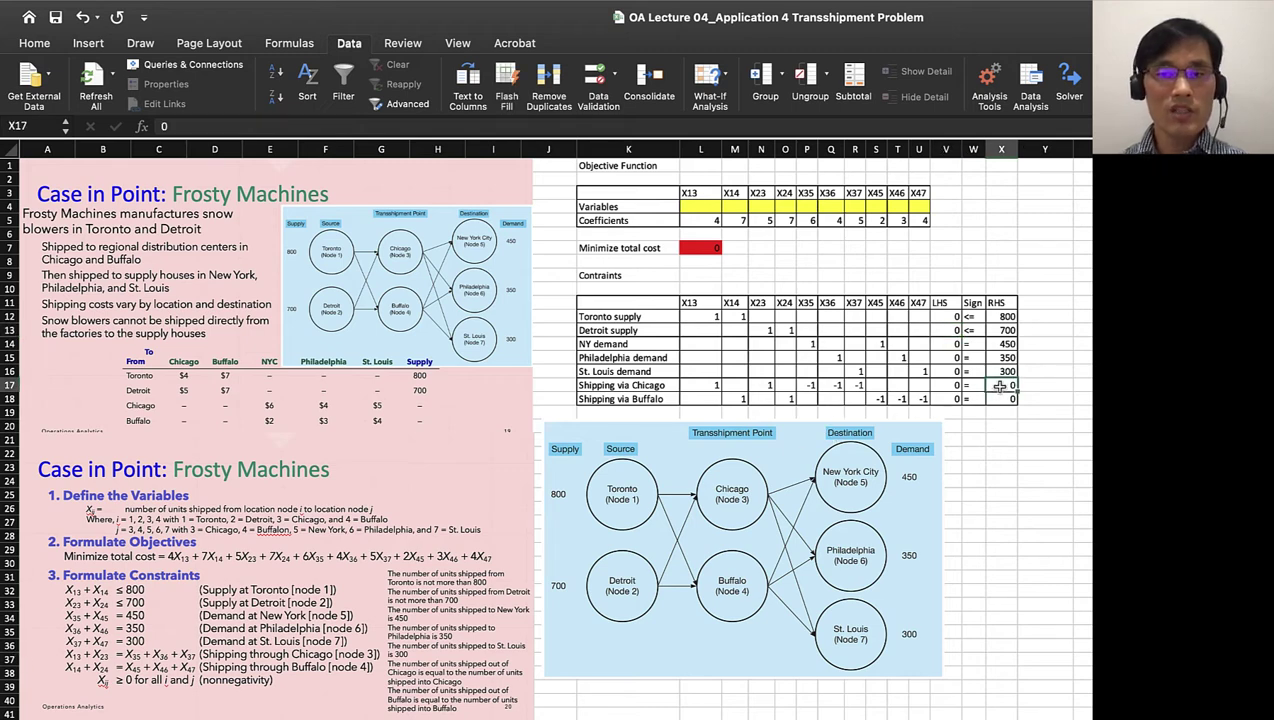
{"action": "key", "text": "Left"}
{"action": "key", "text": "Left"}
{"action": "key", "text": "Left"}
{"action": "key", "text": "Left"}
{"action": "key", "text": "Left"}
{"action": "key", "text": "Left"}
{"action": "key", "text": "Left"}
{"action": "key", "text": "Left"}
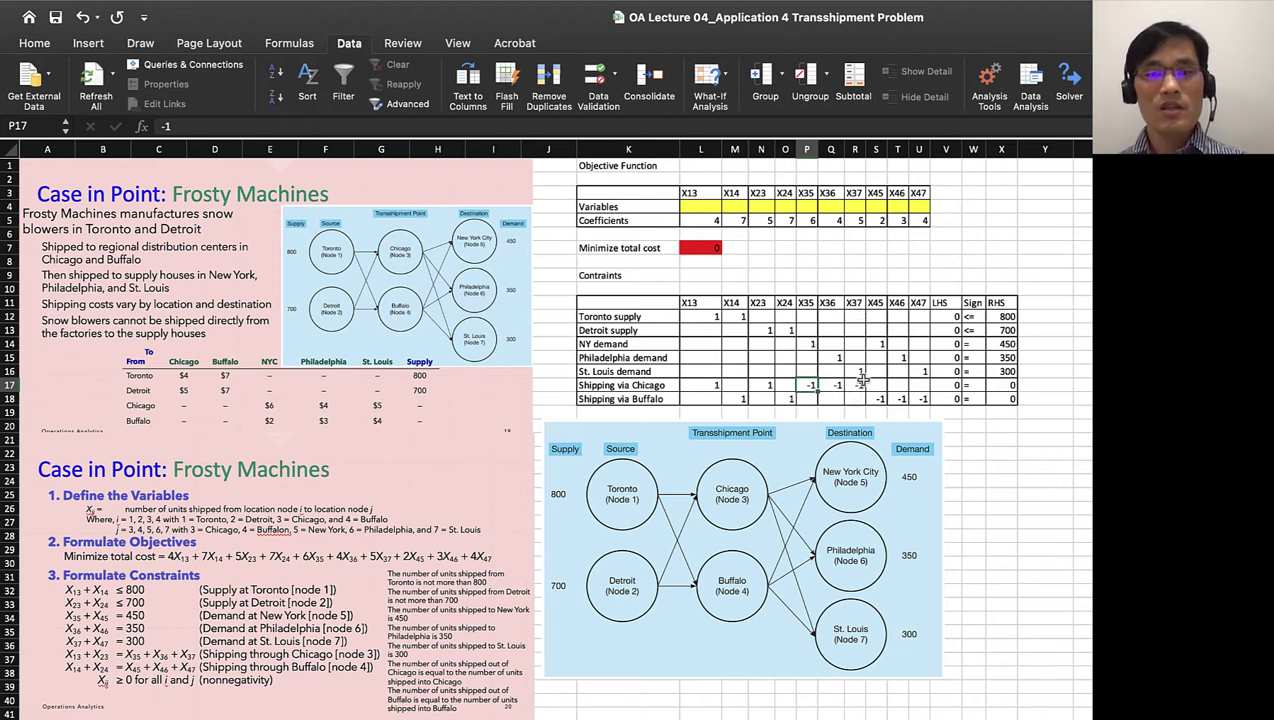
{"action": "left_click_drag", "start_coordinate": [860, 384], "coordinate": [813, 382]}
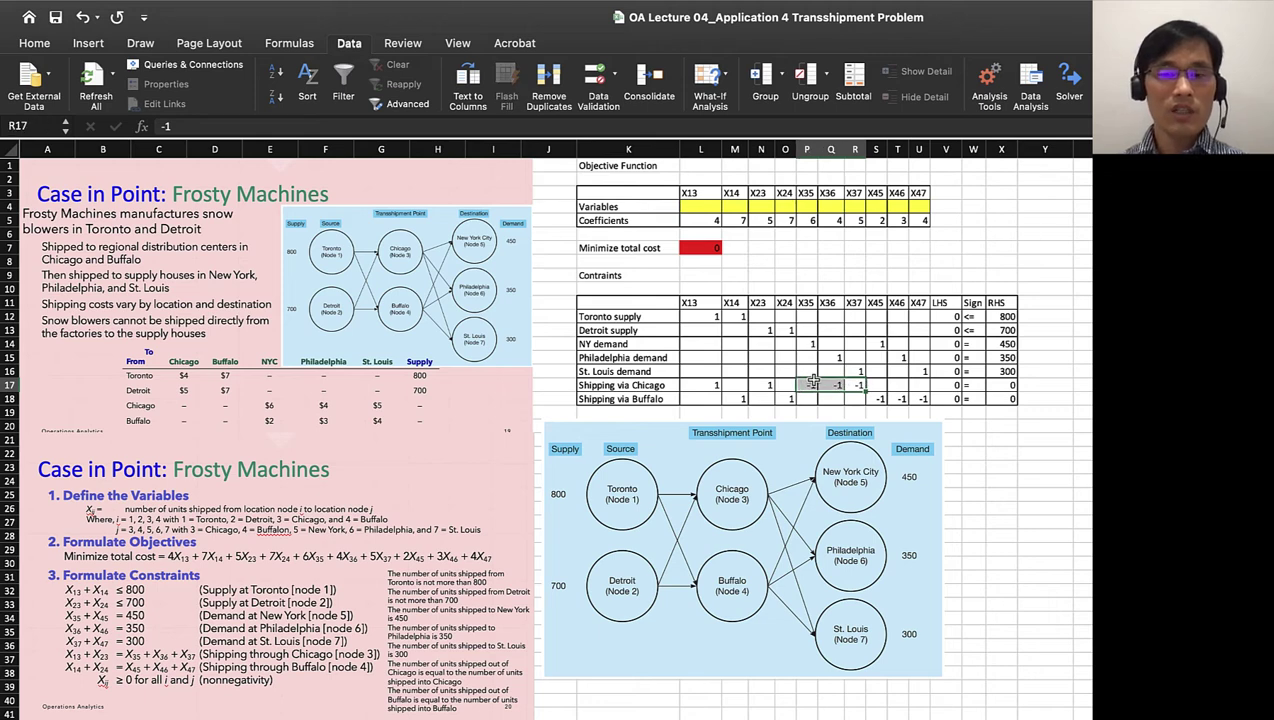
{"action": "left_click", "coordinate": [826, 398]}
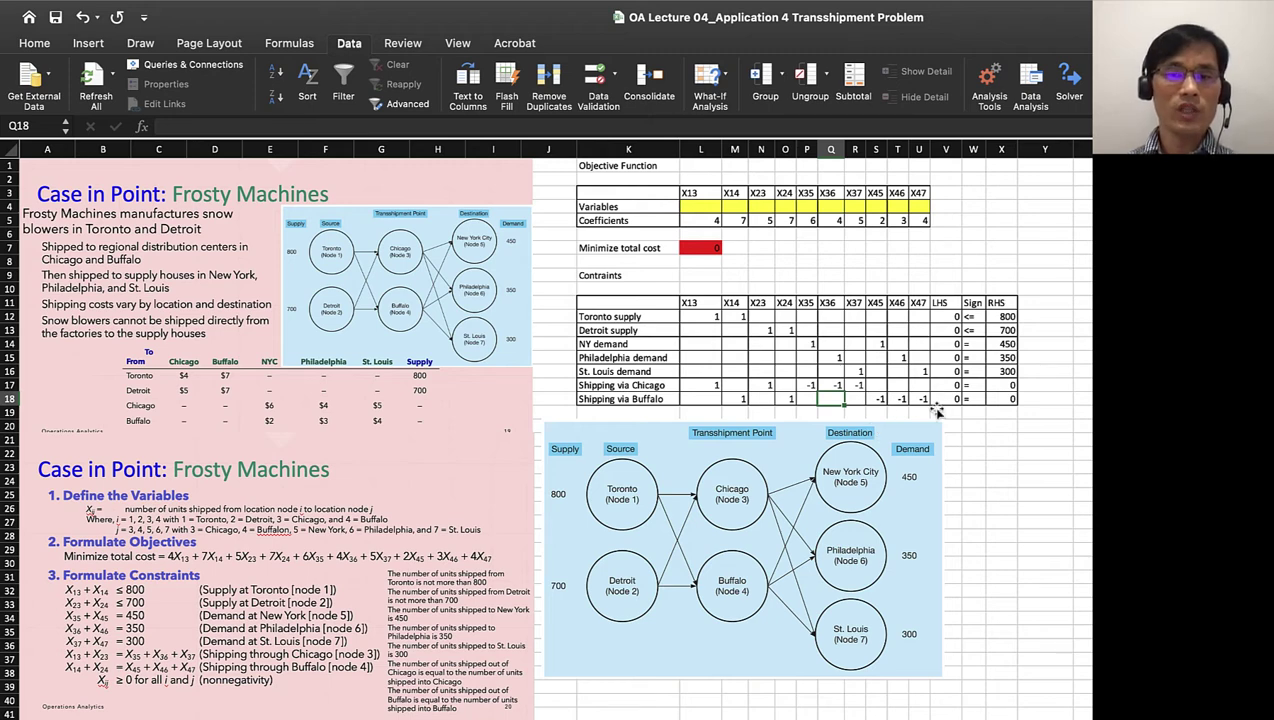
{"action": "left_click", "coordinate": [1080, 412]}
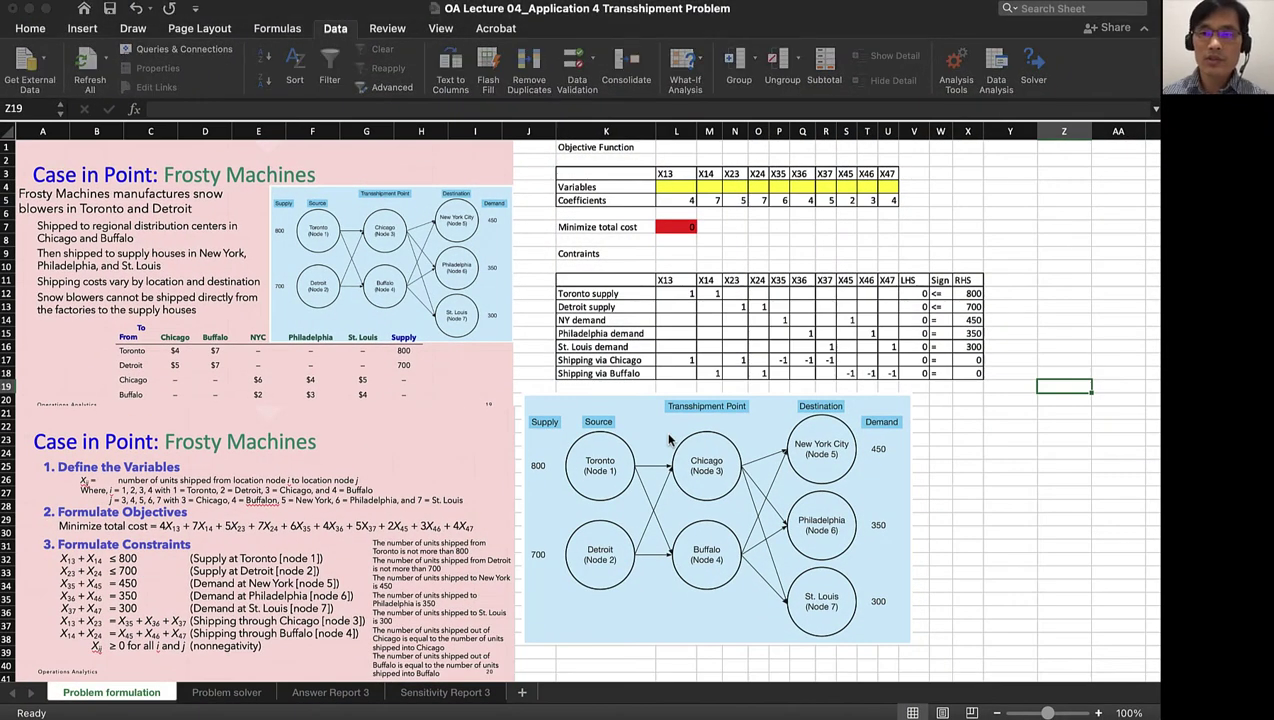
Open Solver and review the model minimizing total cost in $L$7.
{"action": "left_click", "coordinate": [1029, 62]}
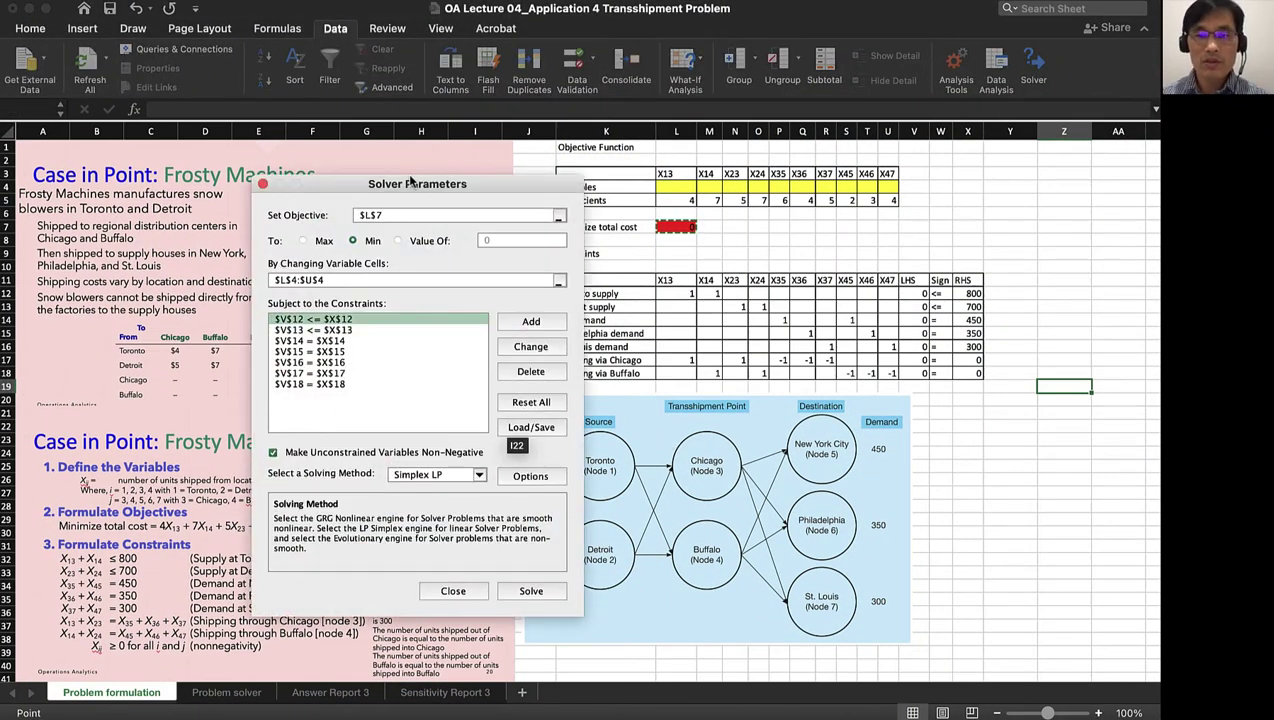
{"action": "left_click_drag", "start_coordinate": [410, 180], "coordinate": [267, 97]}
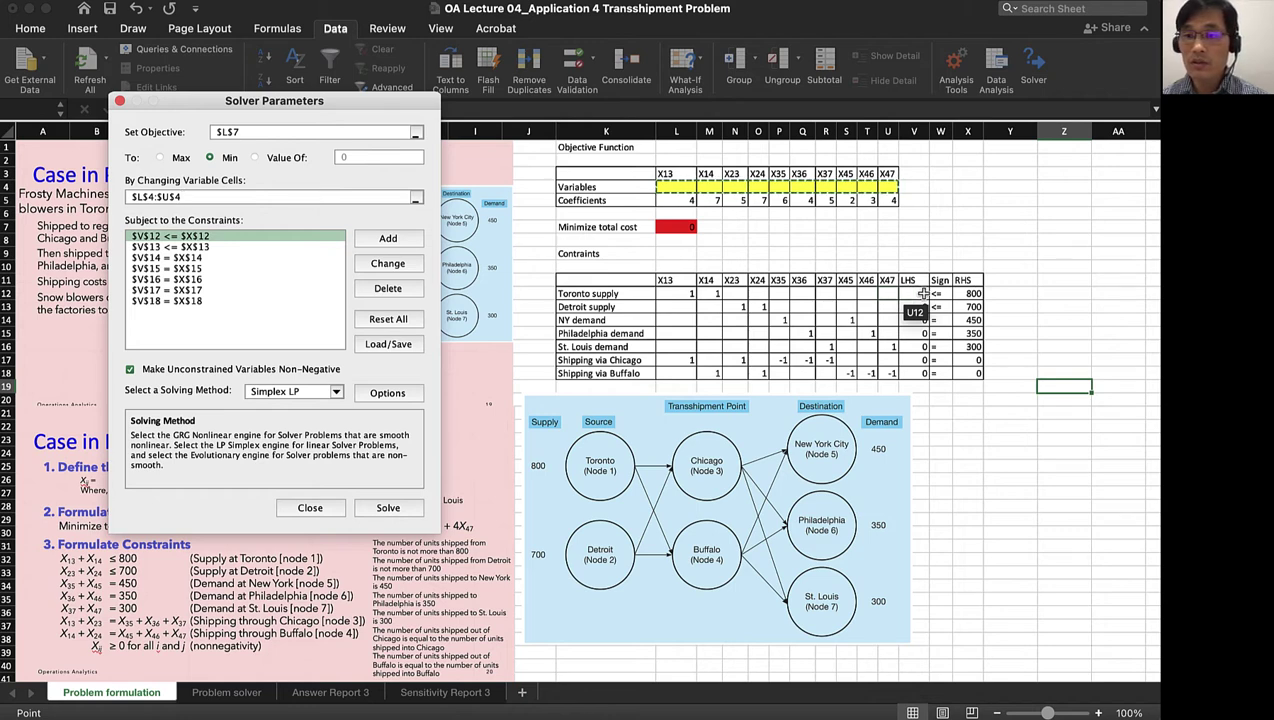
{"action": "left_click", "coordinate": [920, 294]}
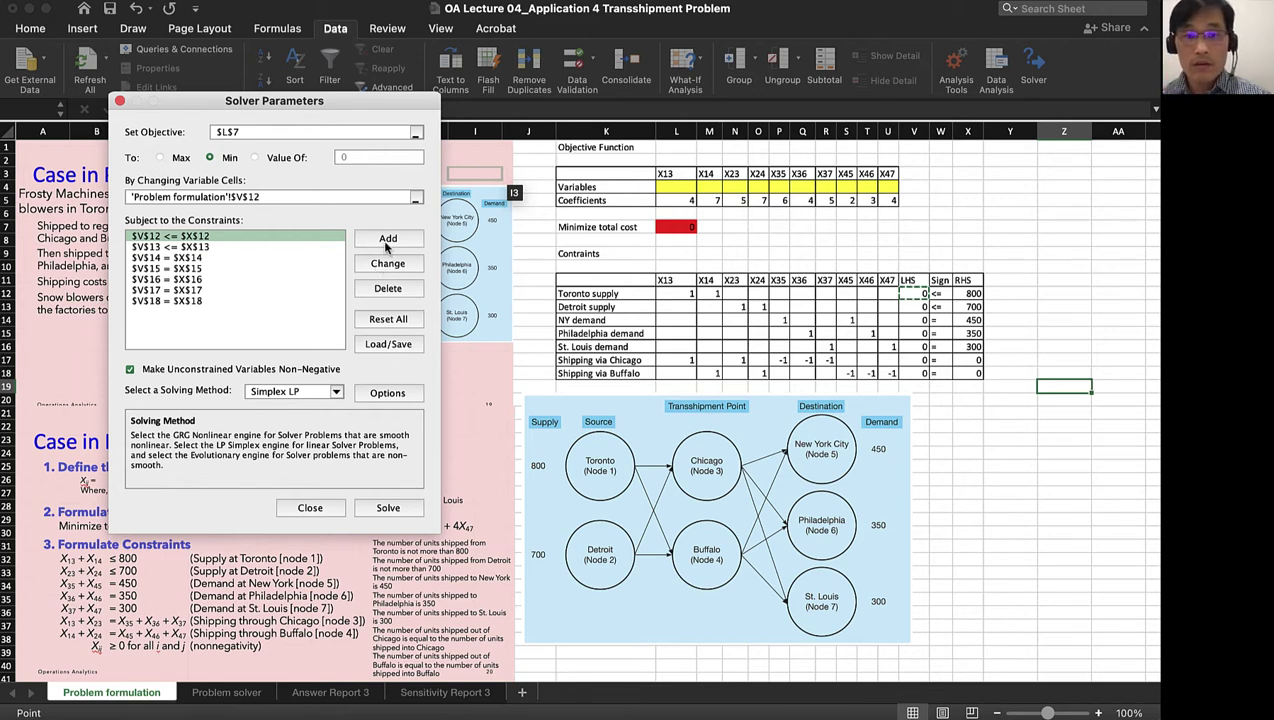
{"action": "key", "text": "Escape"}
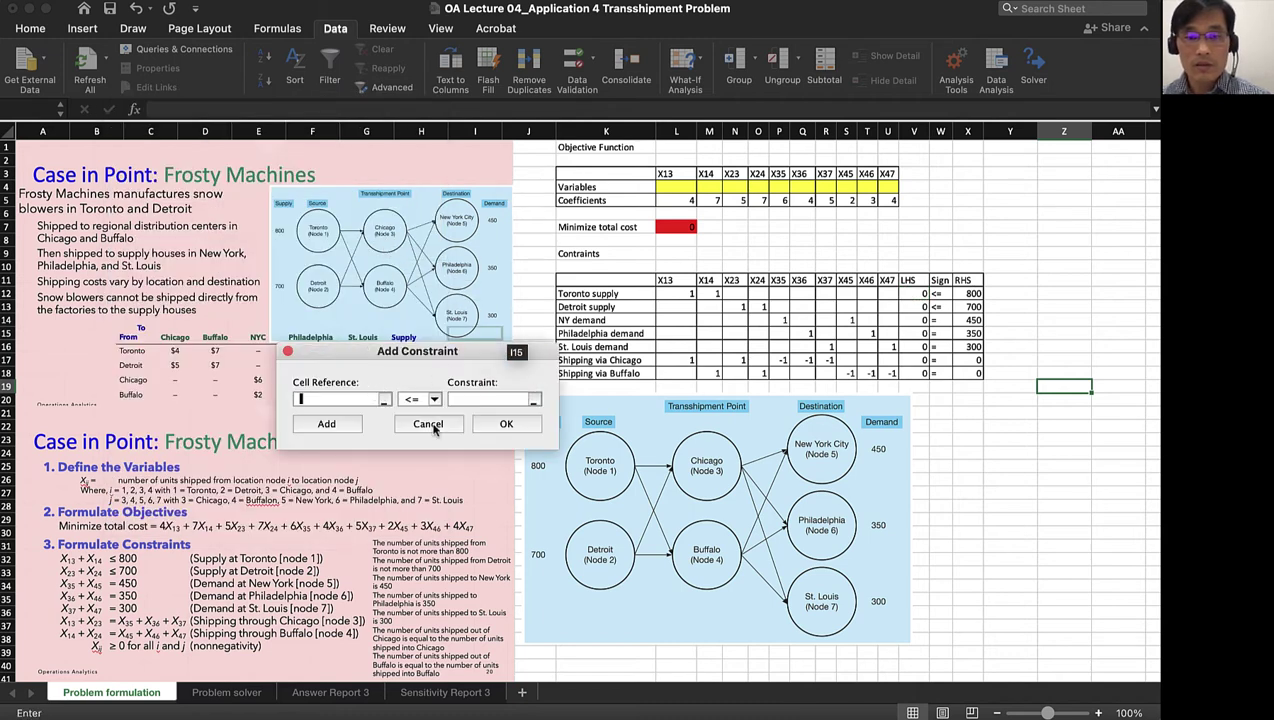
{"action": "left_click", "coordinate": [418, 427]}
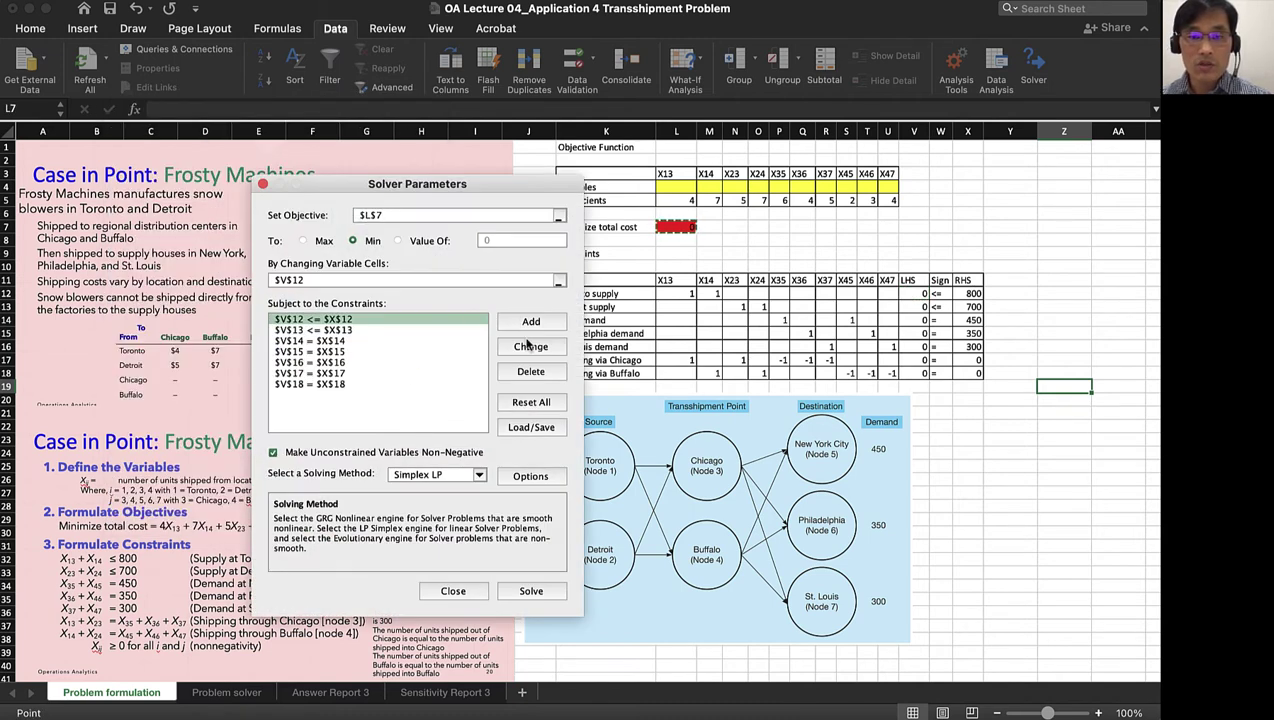
{"action": "key", "text": "Escape"}
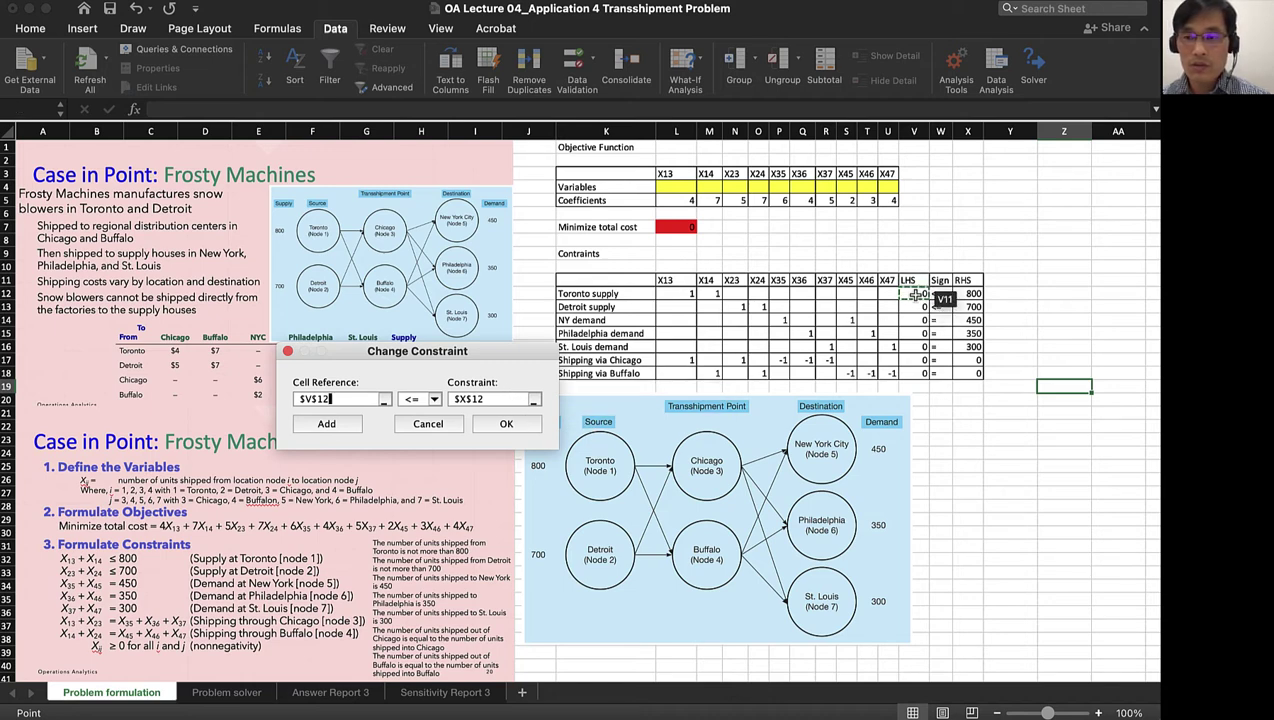
Edit the Toronto supply constraint to $V$12 <= $X$12.
{"action": "left_click", "coordinate": [915, 296]}
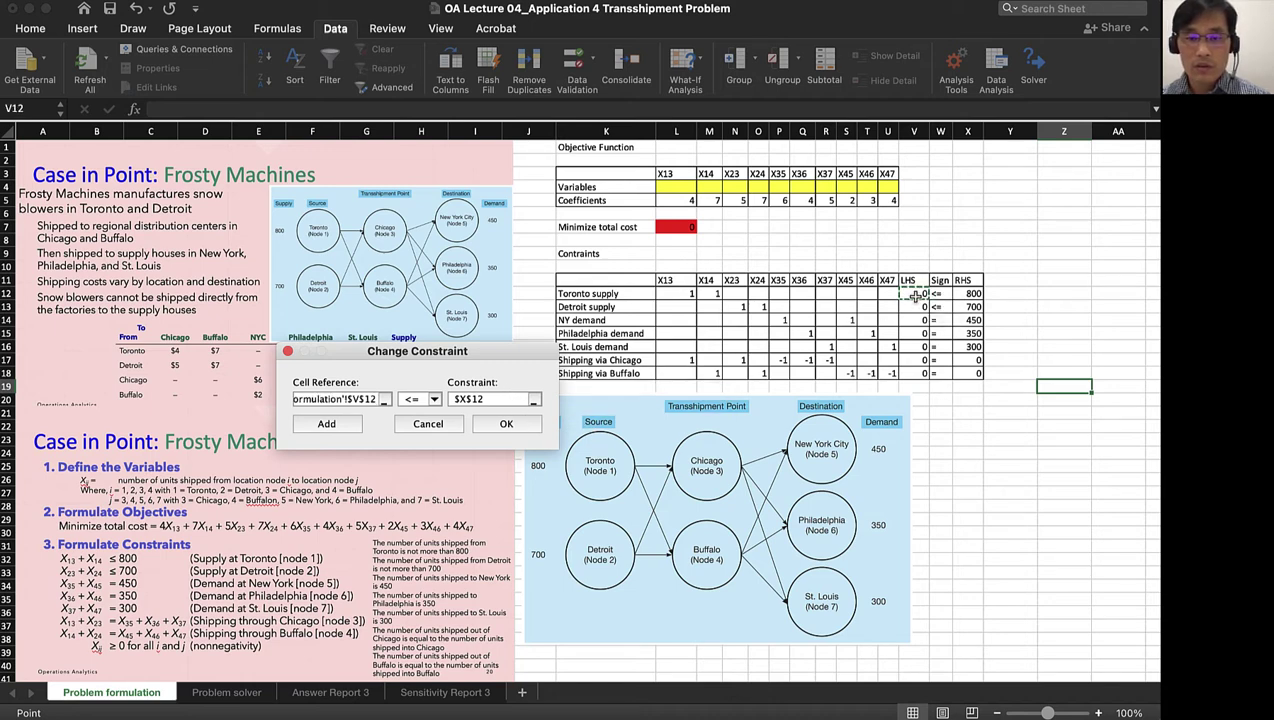
{"action": "left_click", "coordinate": [502, 403]}
{"action": "left_click", "coordinate": [962, 293]}
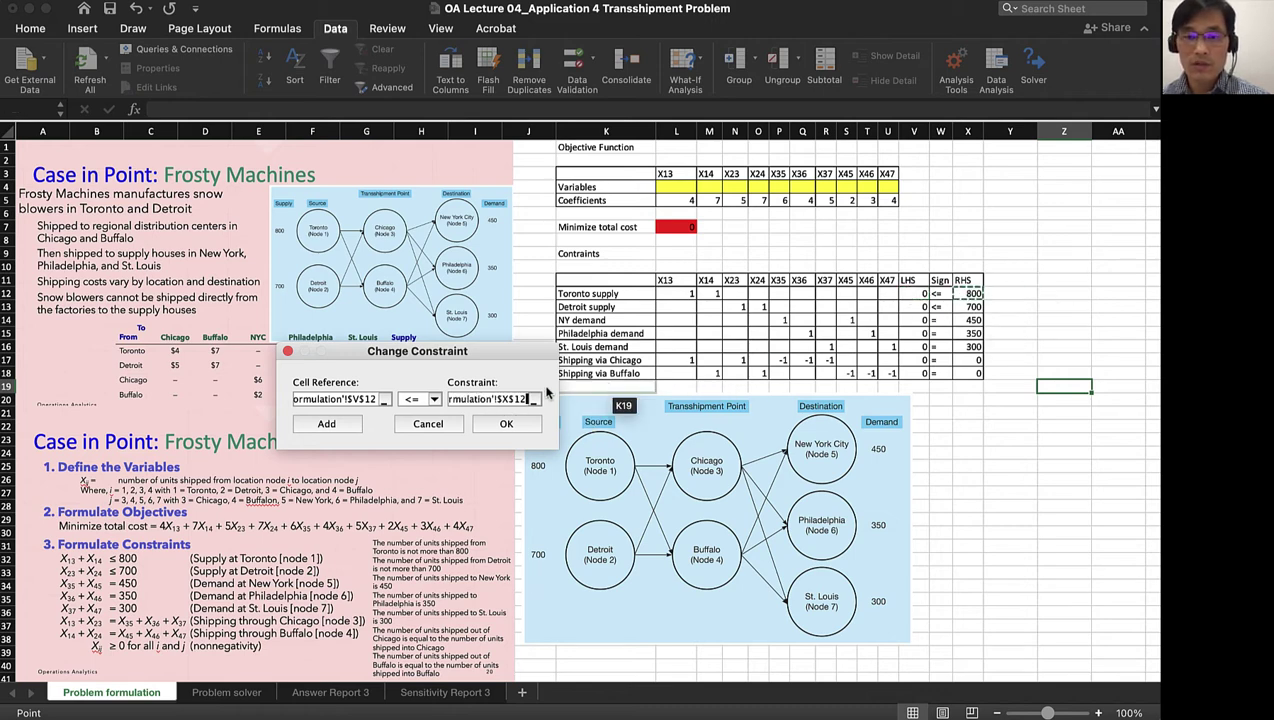
{"action": "left_click", "coordinate": [506, 424]}
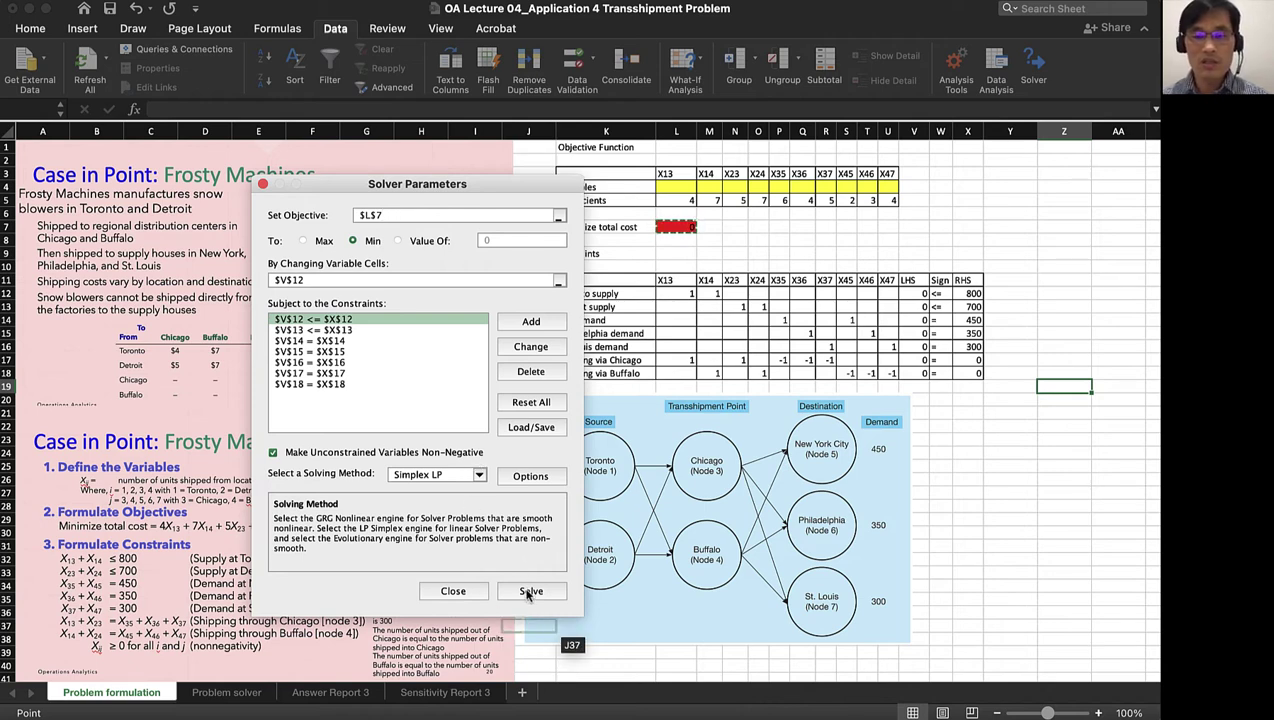
Solve the model for a 9550 minimum cost, keeping the Answer and Sensitivity reports.
{"action": "left_click", "coordinate": [530, 591]}
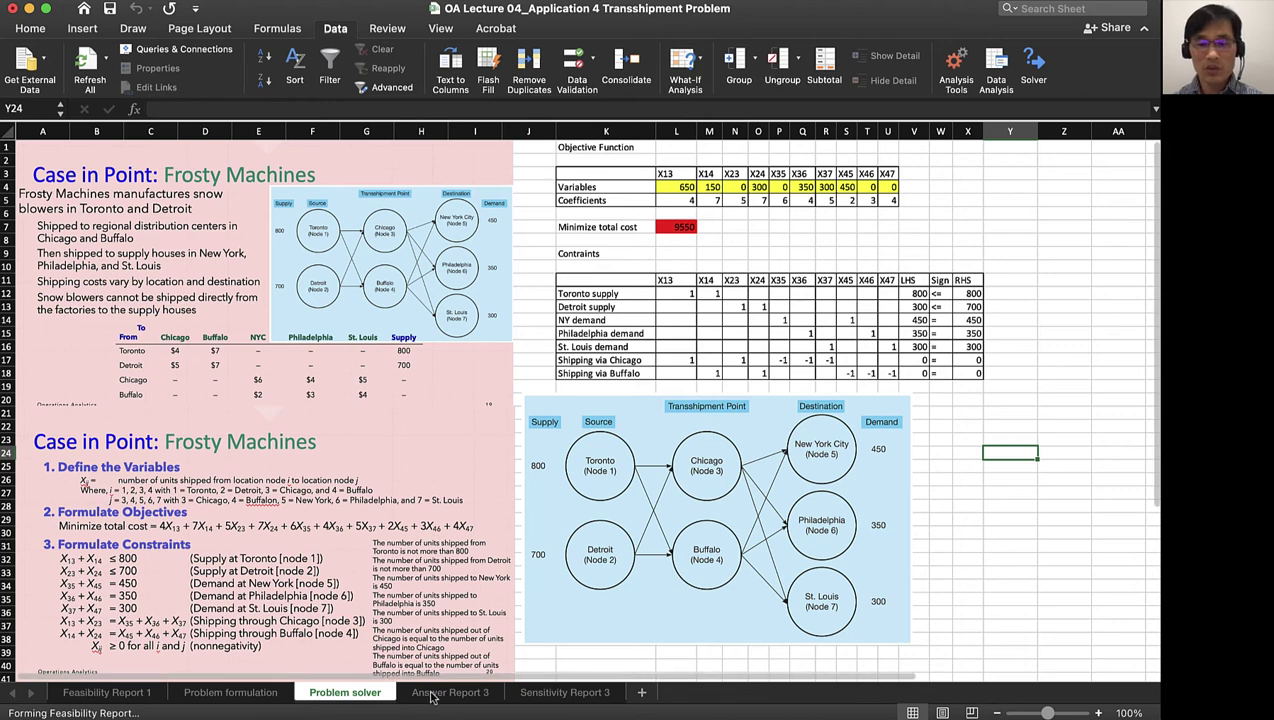
On Sensitivity Report 3, select the supply, demand (9, 8, 9) and shipping (4, 7) shadow prices.
{"action": "left_click", "coordinate": [540, 693]}
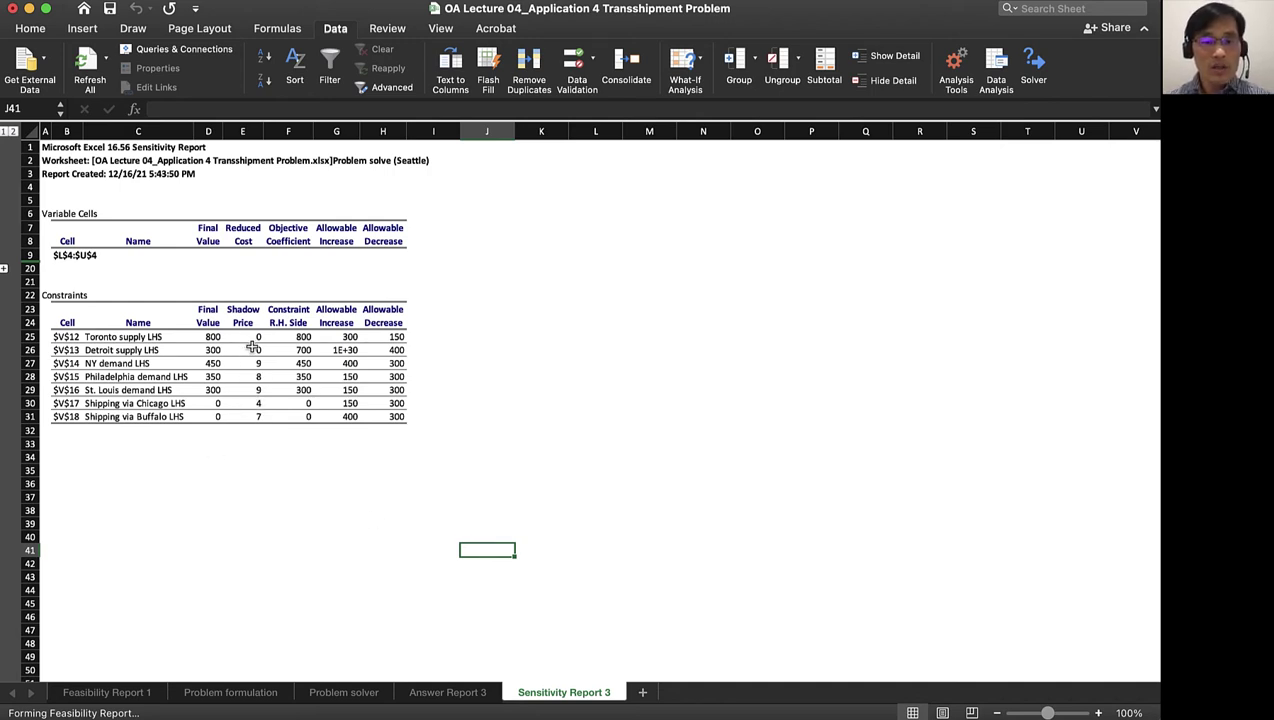
{"action": "left_click_drag", "start_coordinate": [253, 337], "coordinate": [253, 350]}
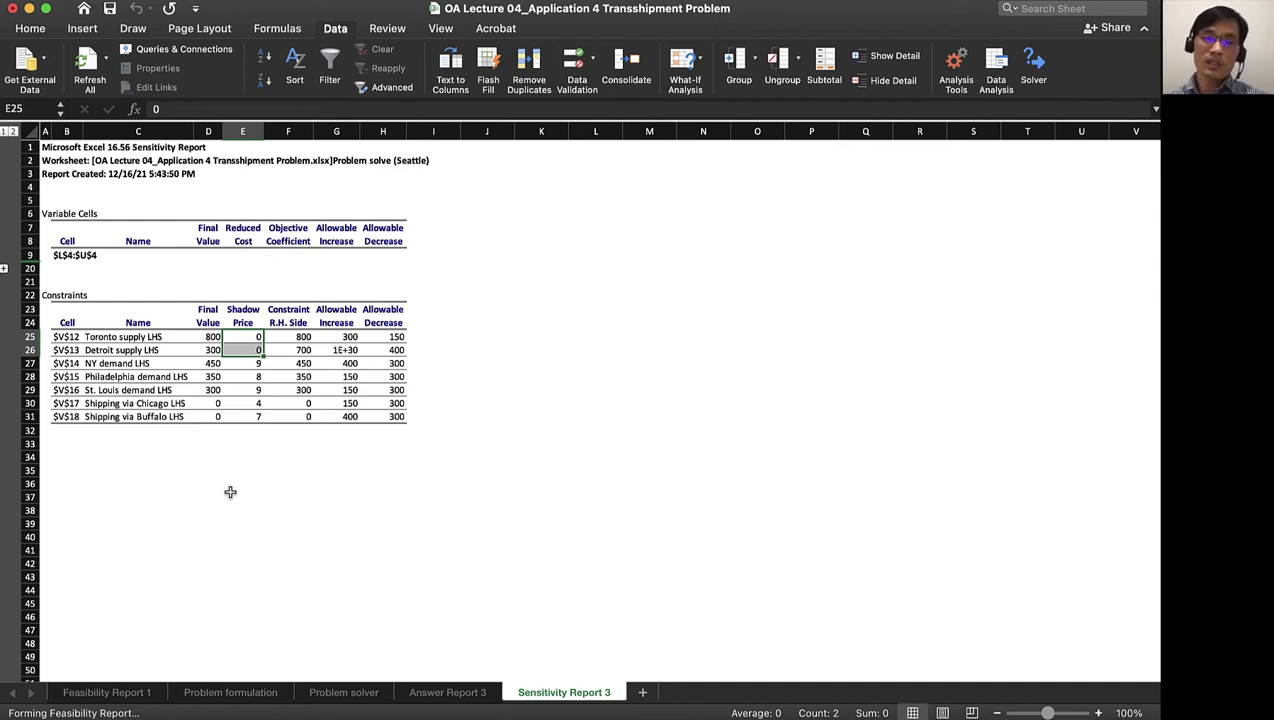
{"action": "left_click", "coordinate": [240, 364]}
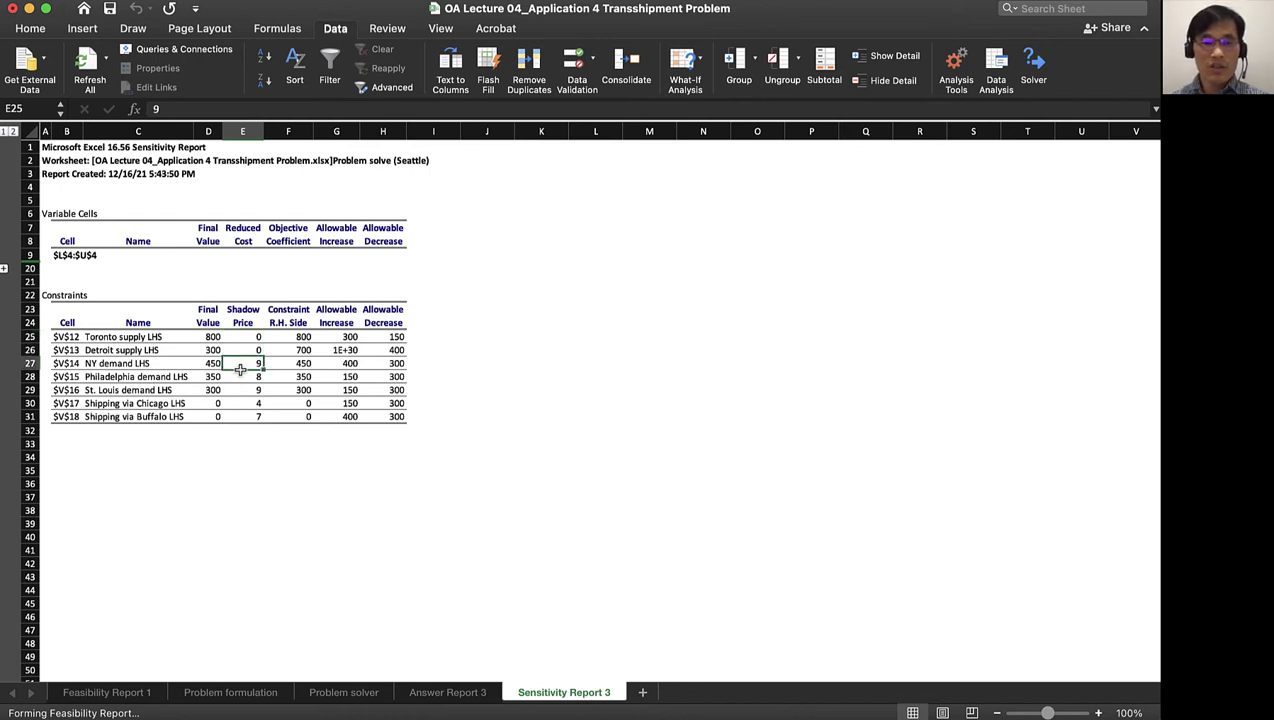
{"action": "left_click_drag", "start_coordinate": [240, 370], "coordinate": [242, 390]}
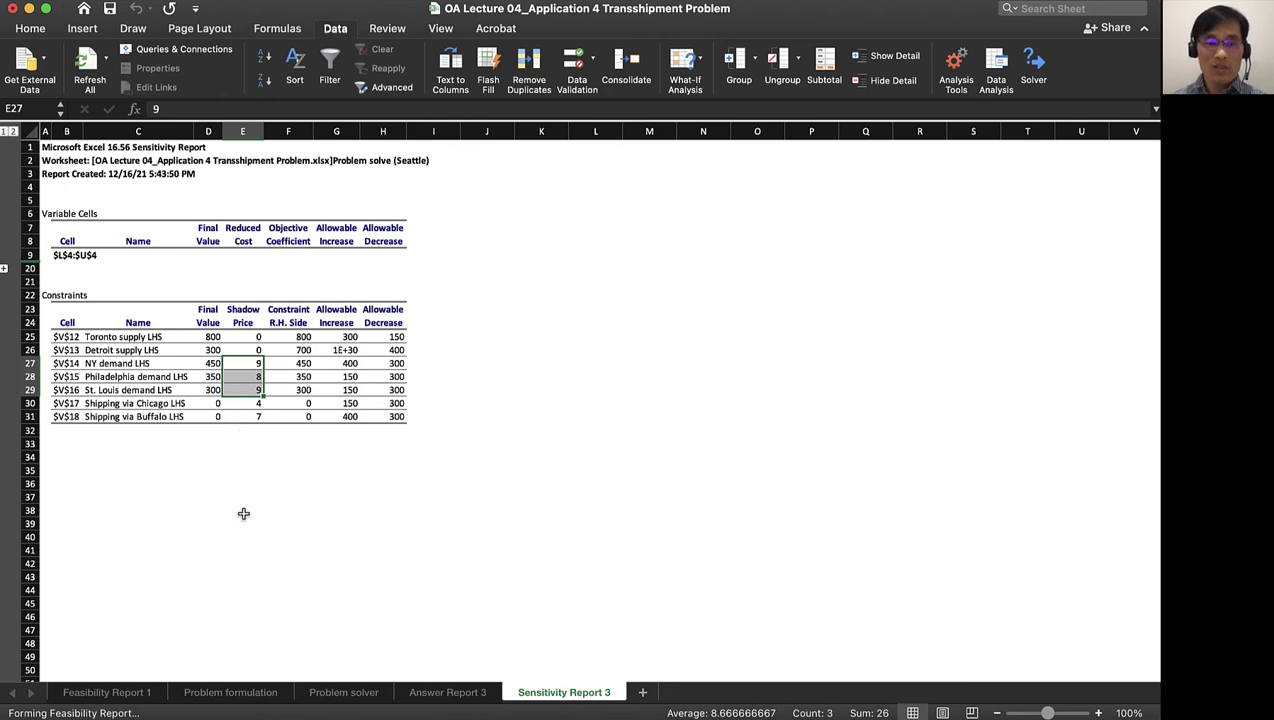
{"action": "left_click", "coordinate": [251, 412]}
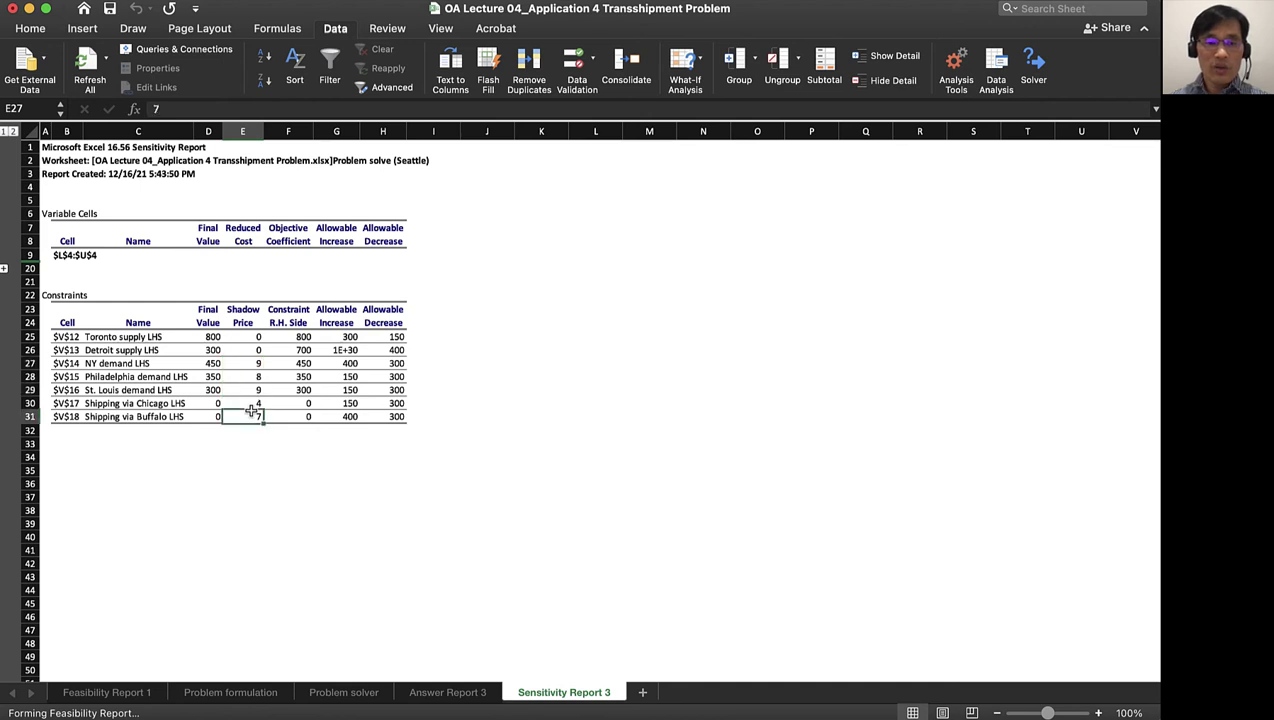
{"action": "left_click_drag", "start_coordinate": [251, 405], "coordinate": [248, 414]}
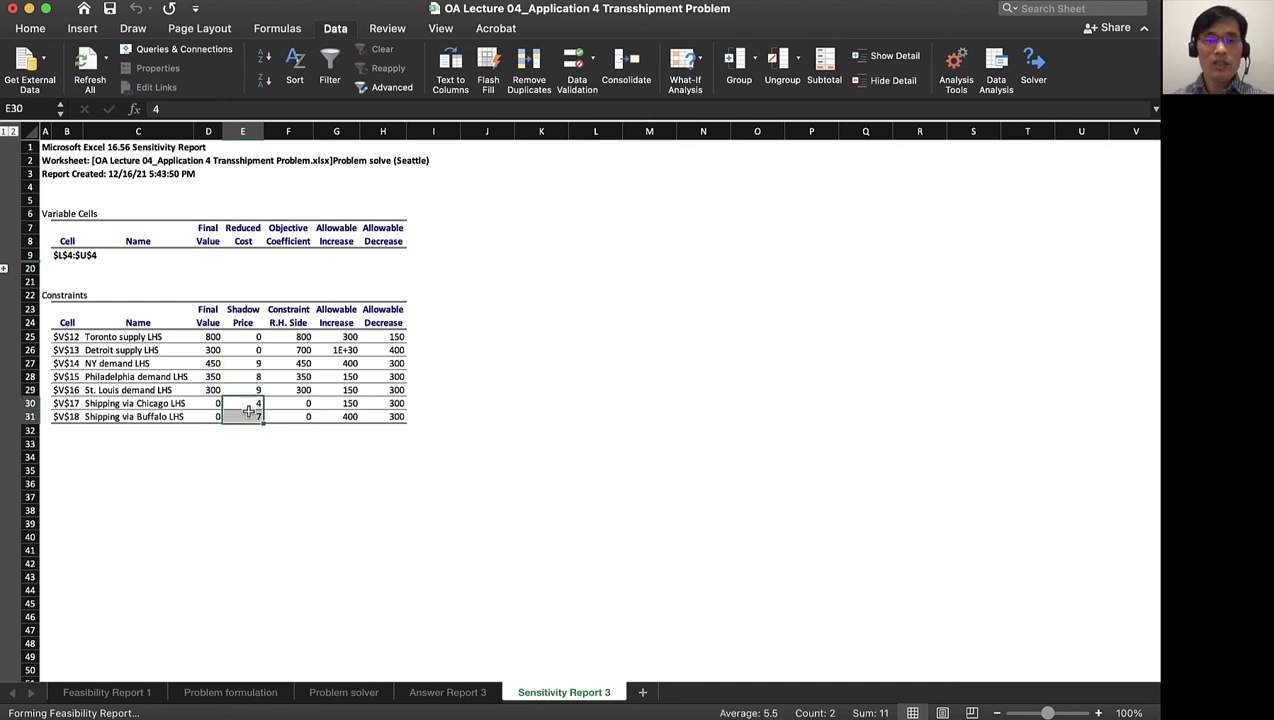